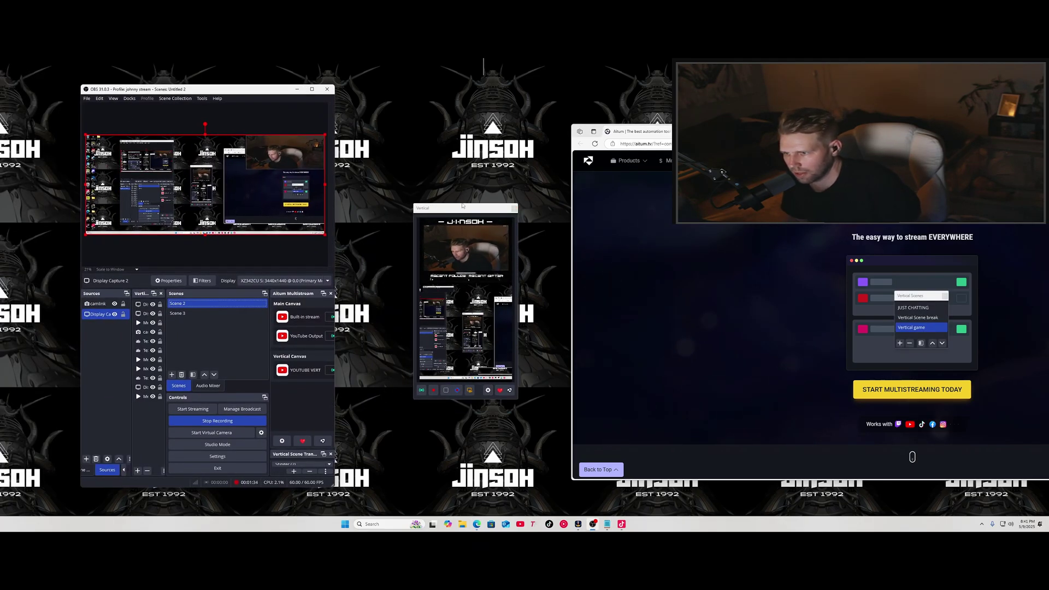
Arrange the main OBS window and the floating Vertical preview side by side, resizing the main window to be wider and shorter
drag(462, 206, 410, 162)
click(246, 348)
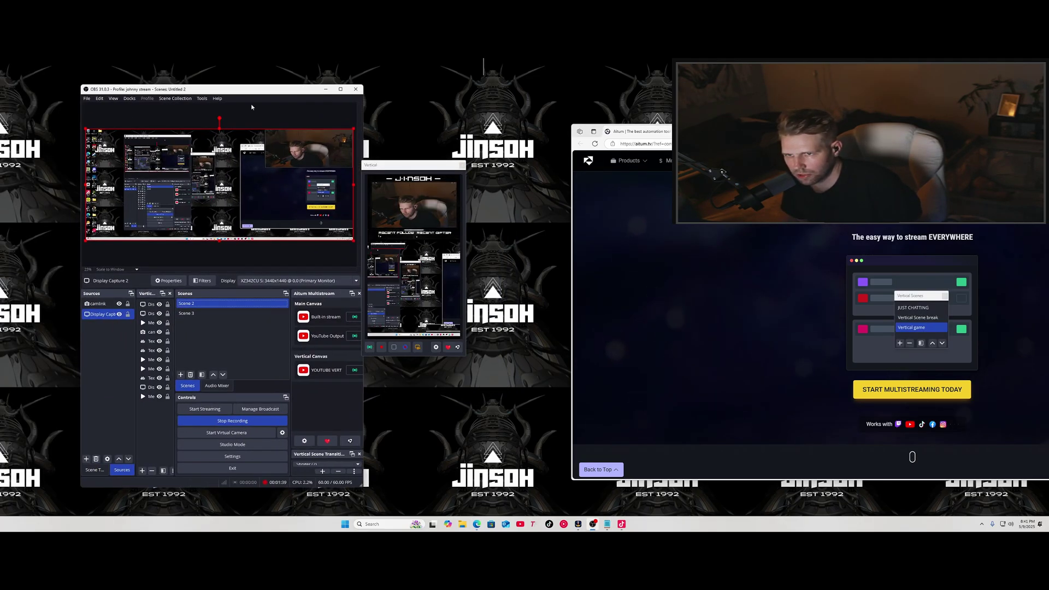
drag(207, 89, 138, 79)
drag(235, 476, 239, 449)
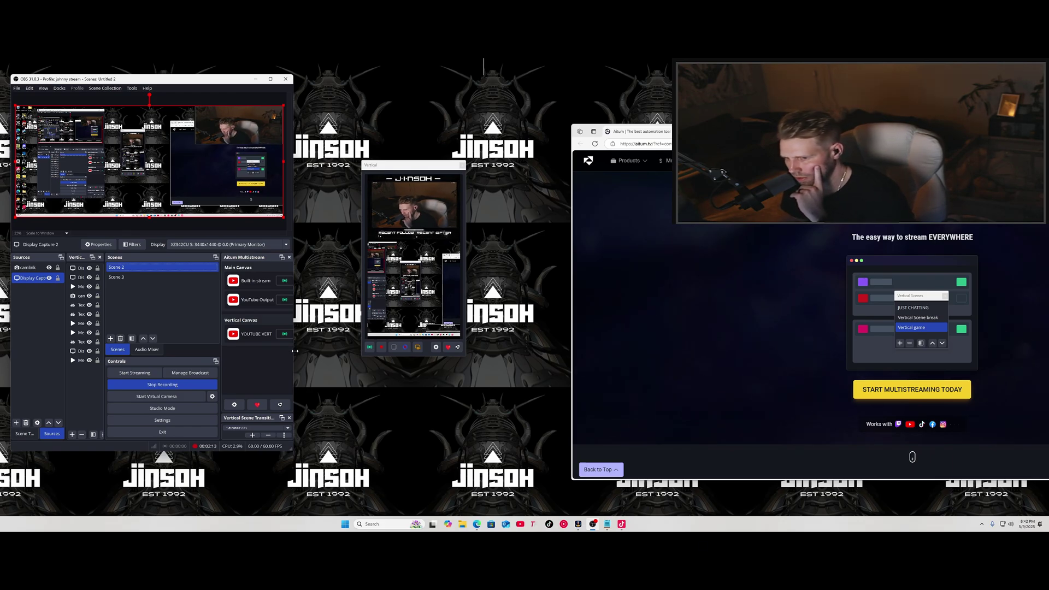
drag(294, 350, 354, 350)
drag(227, 82, 191, 80)
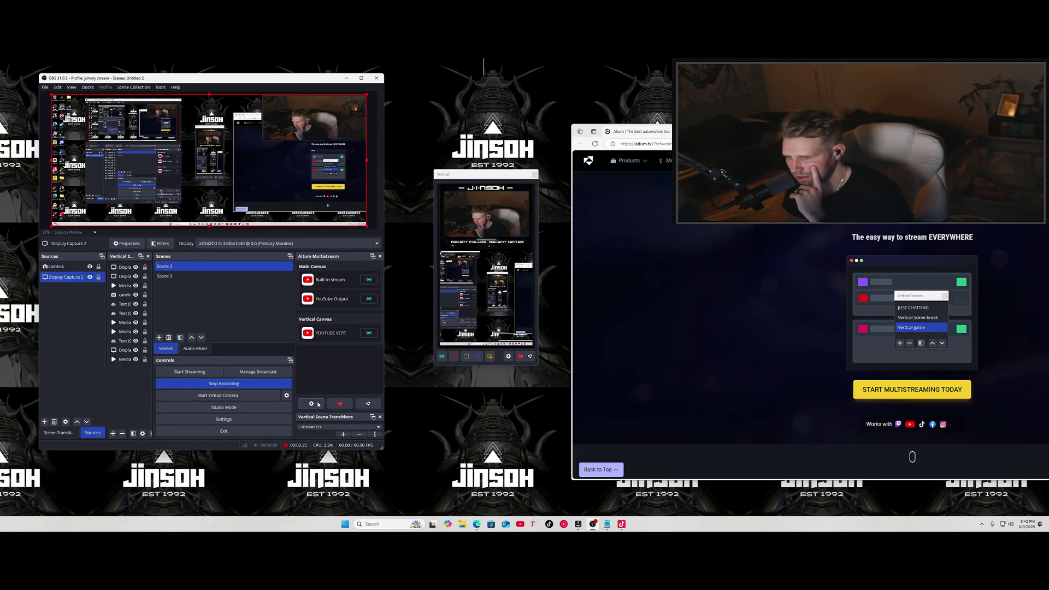
Open the Aitum Multistream settings and review the Main Canvas YouTube Output's advanced video encoding settings
click(311, 404)
click(77, 206)
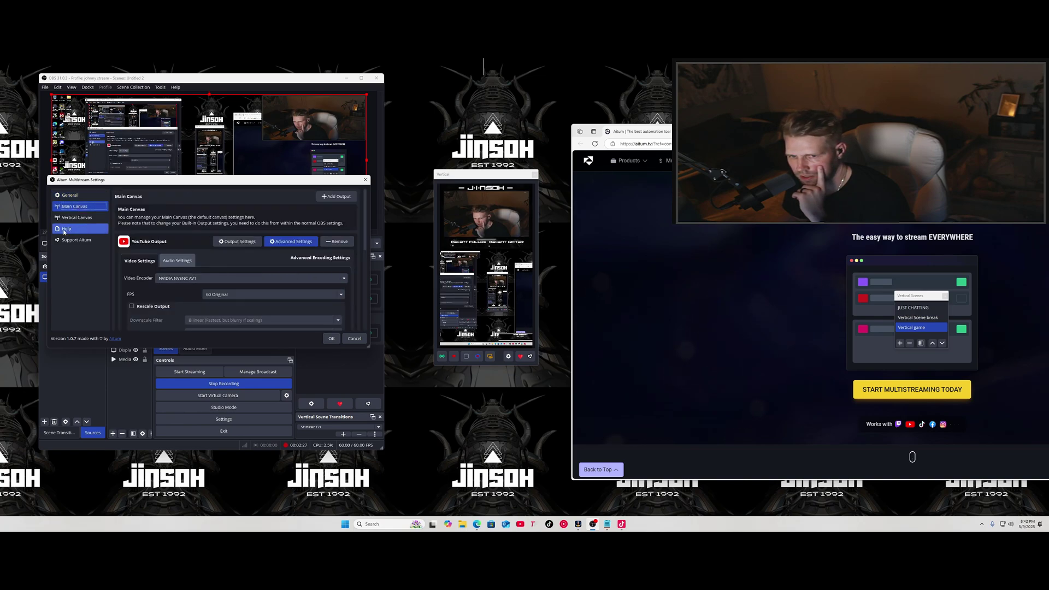
click(77, 218)
click(76, 206)
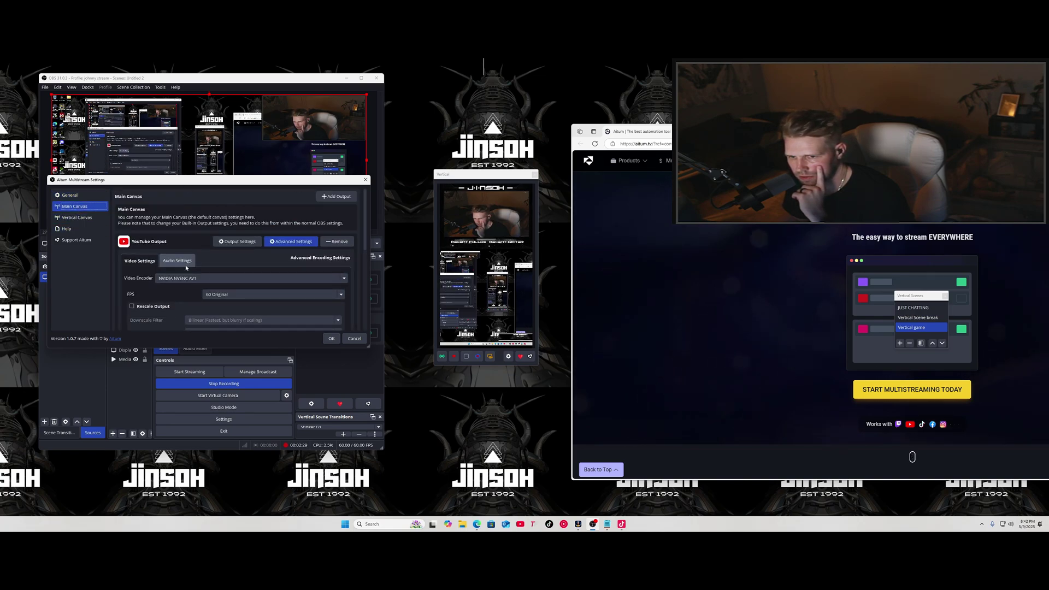
scroll(188, 241, down, 2)
scroll(186, 273, down, 2)
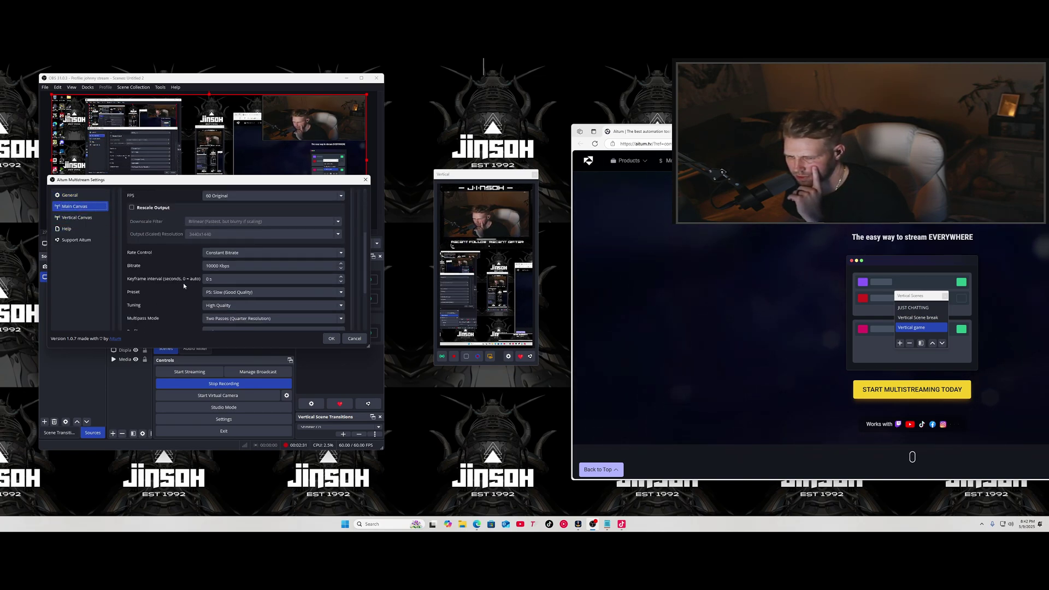
scroll(166, 243, up, 2)
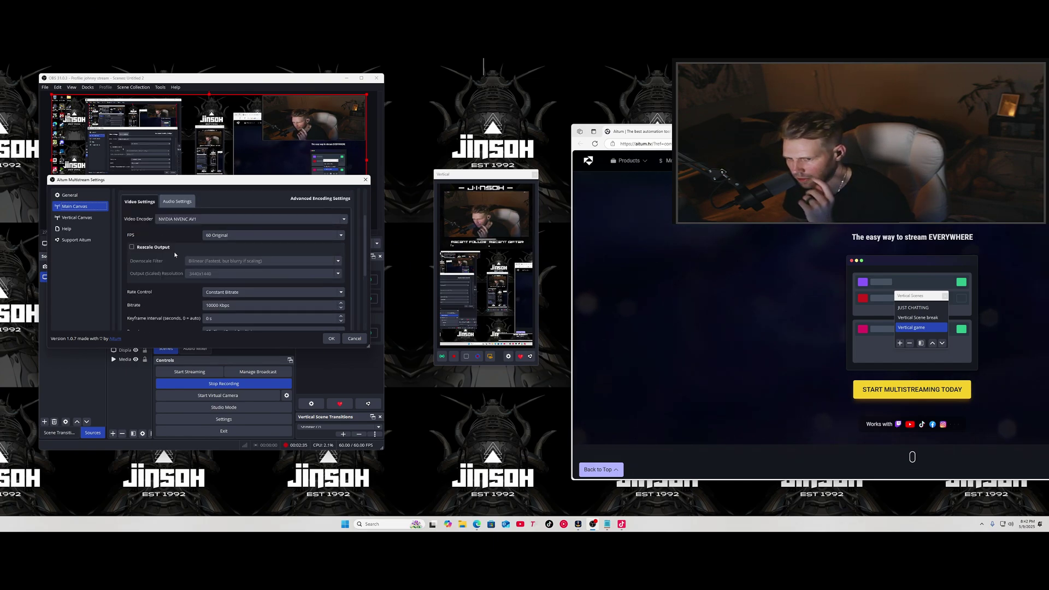
scroll(166, 242, up, 2)
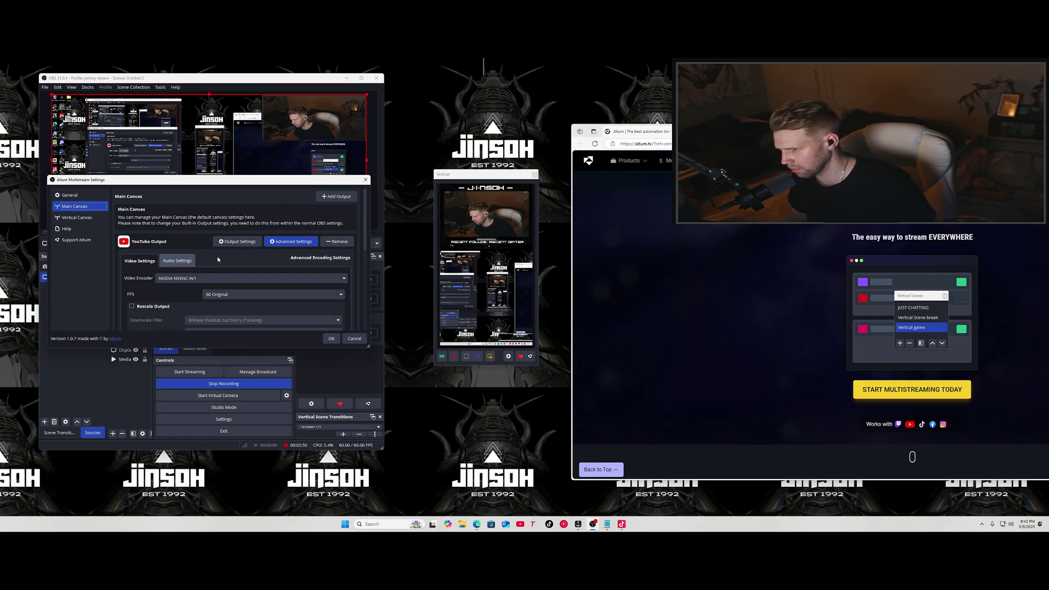
Review the advanced encoding settings of the Vertical Canvas output YOUTUBE VERT, then close the settings without saving
click(76, 218)
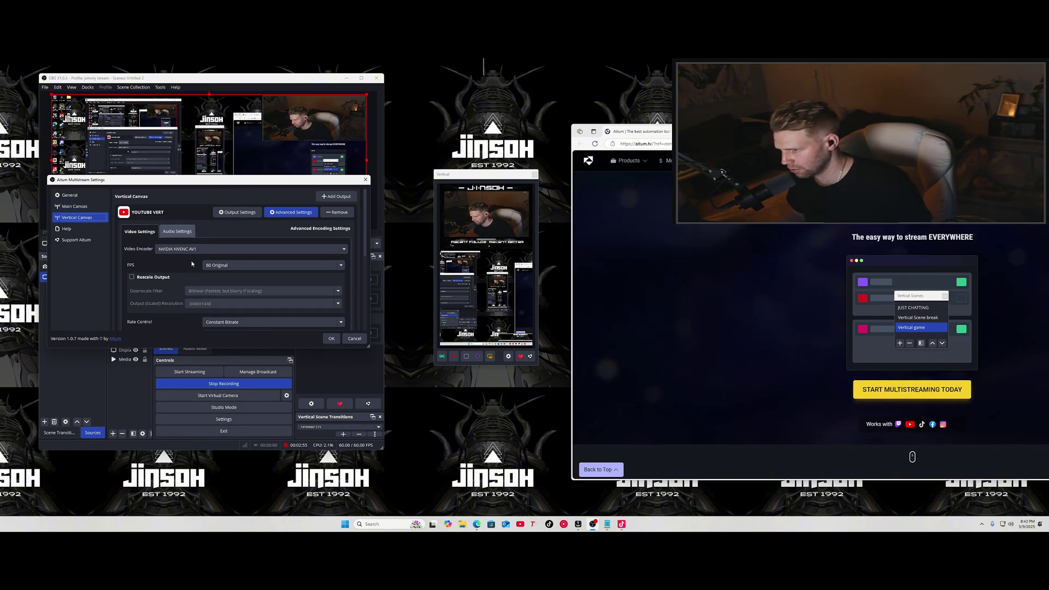
scroll(186, 266, down, 5)
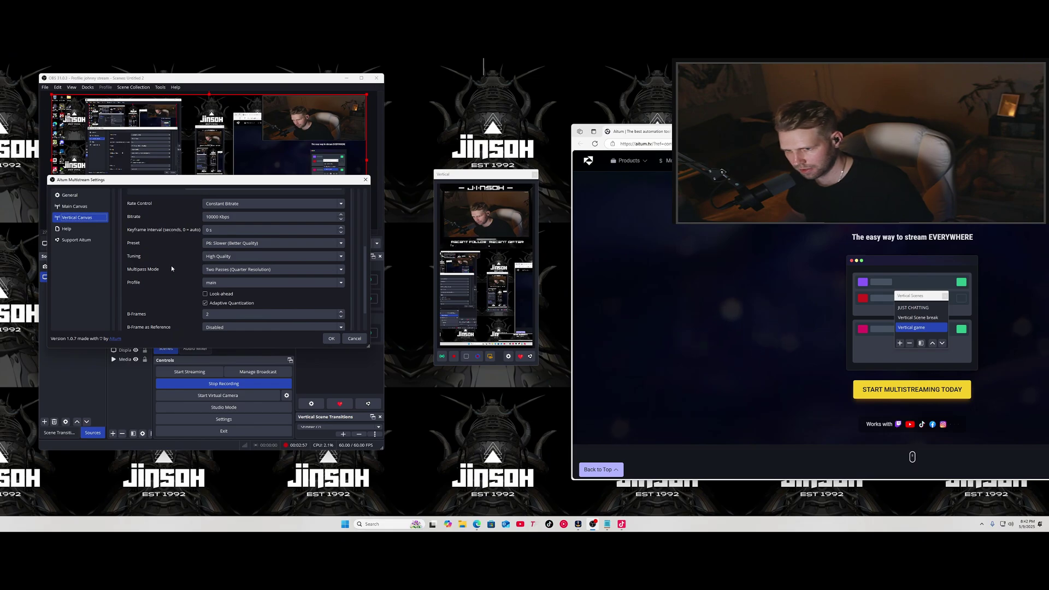
click(353, 338)
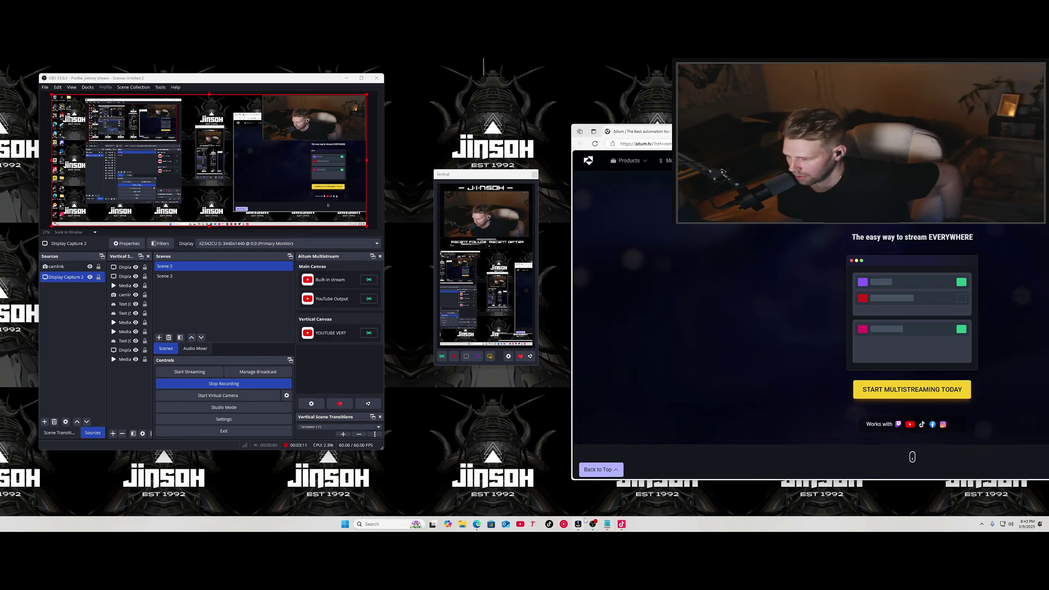
Switch to YouTube, open YouTube Studio in a repositioned window, and go to its live streaming page
click(519, 524)
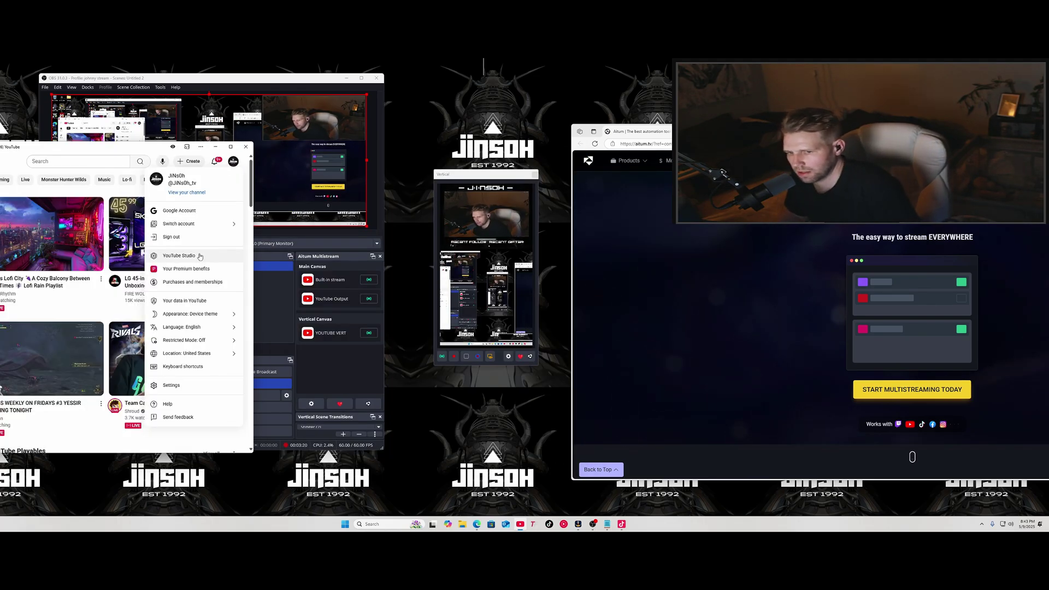
click(199, 255)
drag(256, 186, 447, 186)
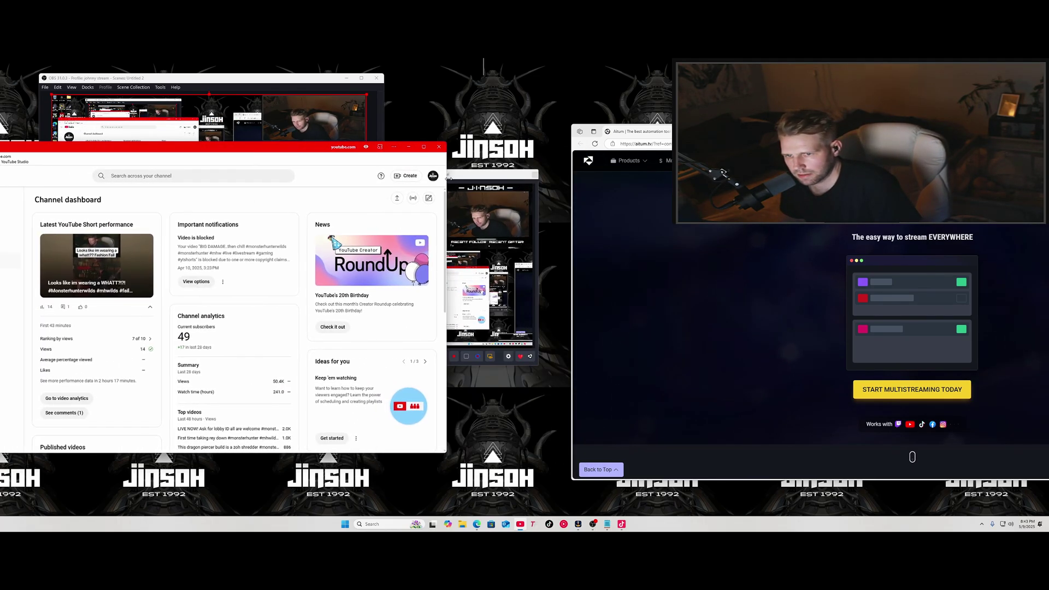
drag(248, 150, 506, 160)
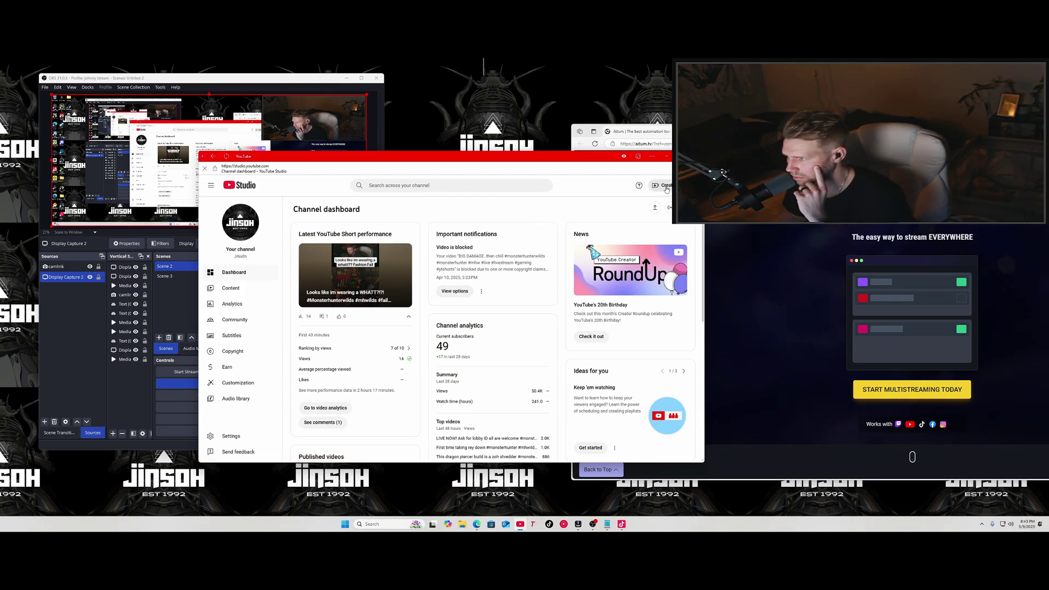
click(664, 185)
click(641, 217)
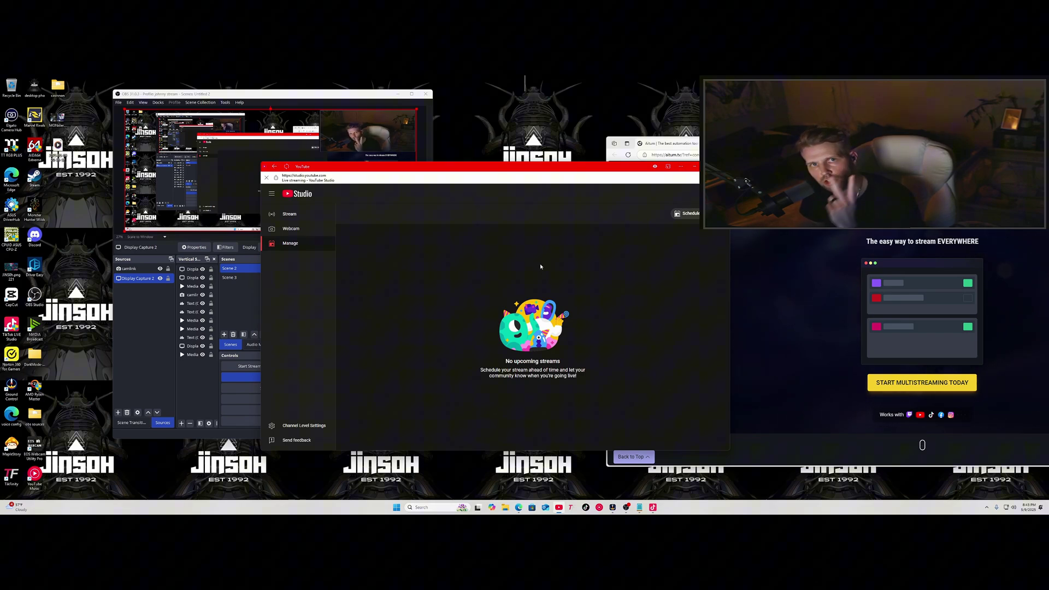
Schedule a stream by reusing the settings of the most recent "GOING FOR MORE BUILDS!" stream with the Monster hunter wilds vertical key
click(688, 214)
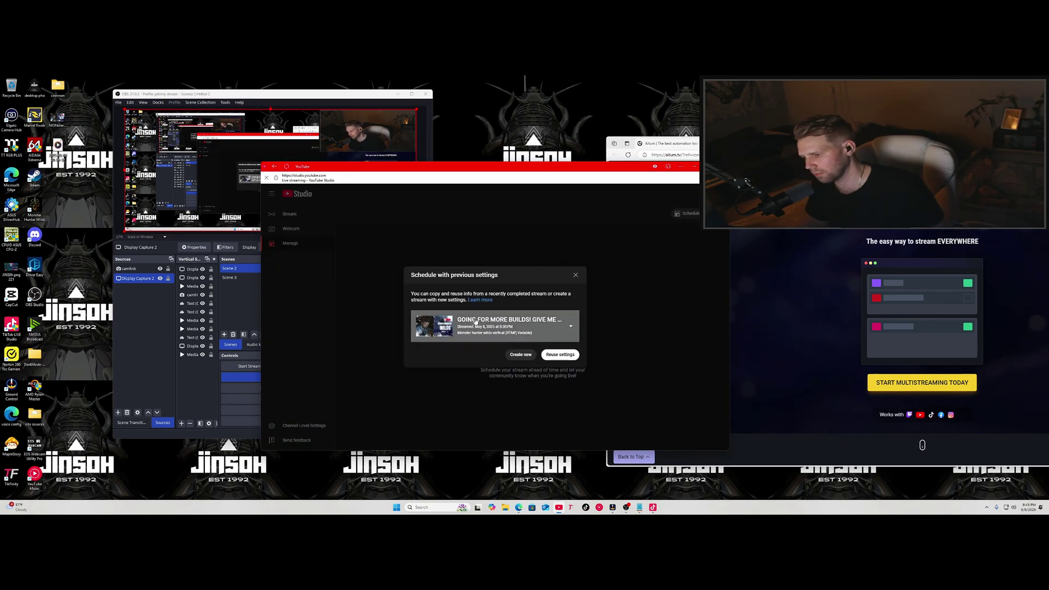
click(507, 325)
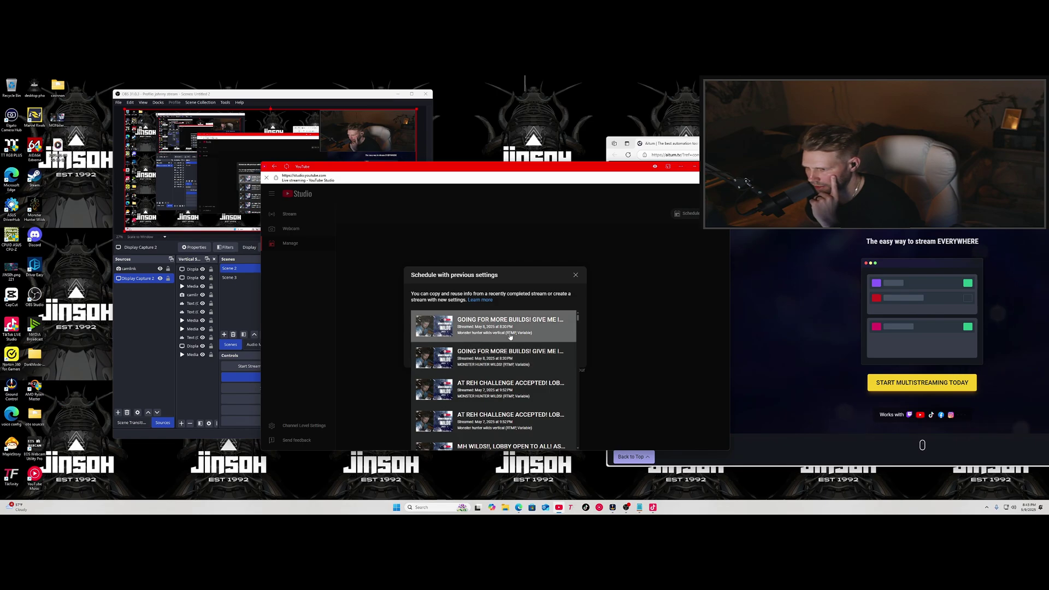
click(493, 326)
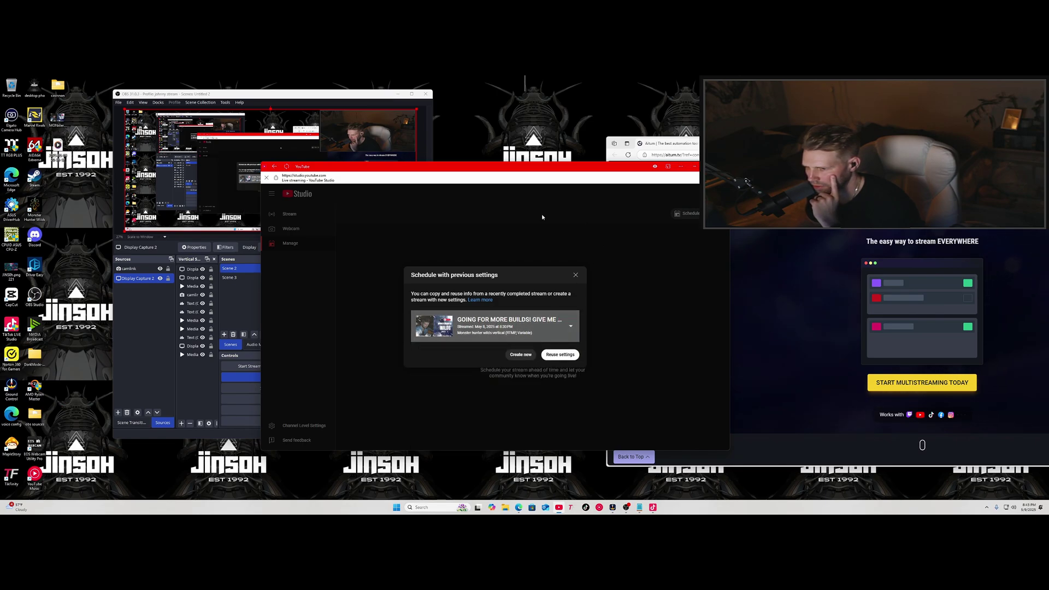
click(562, 354)
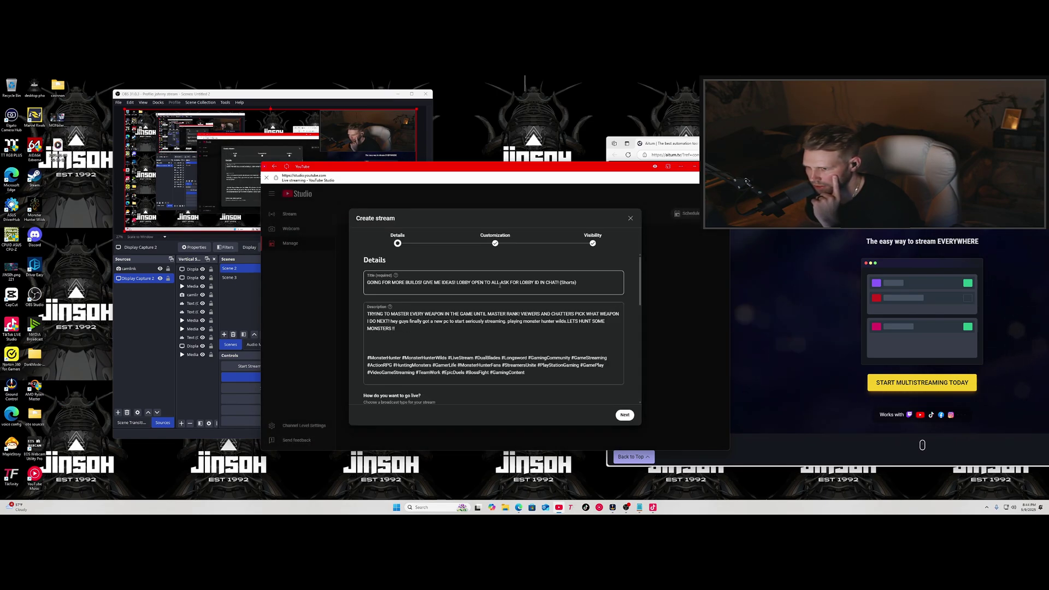
Keep the reused details, customization and visibility settings and finish creating the scheduled stream
click(626, 415)
scroll(521, 331, down, 2)
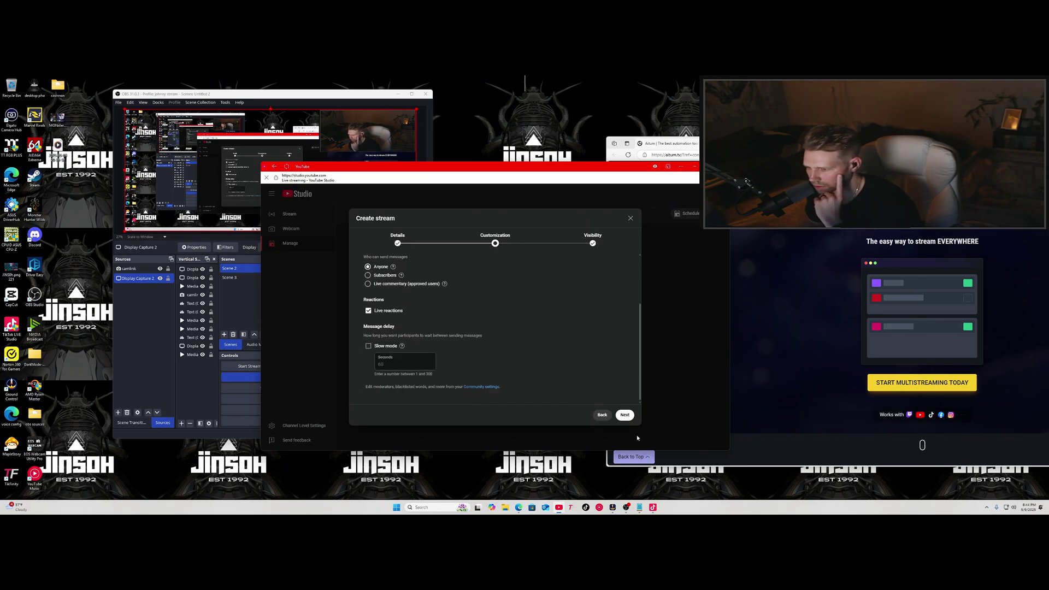
click(625, 415)
click(624, 414)
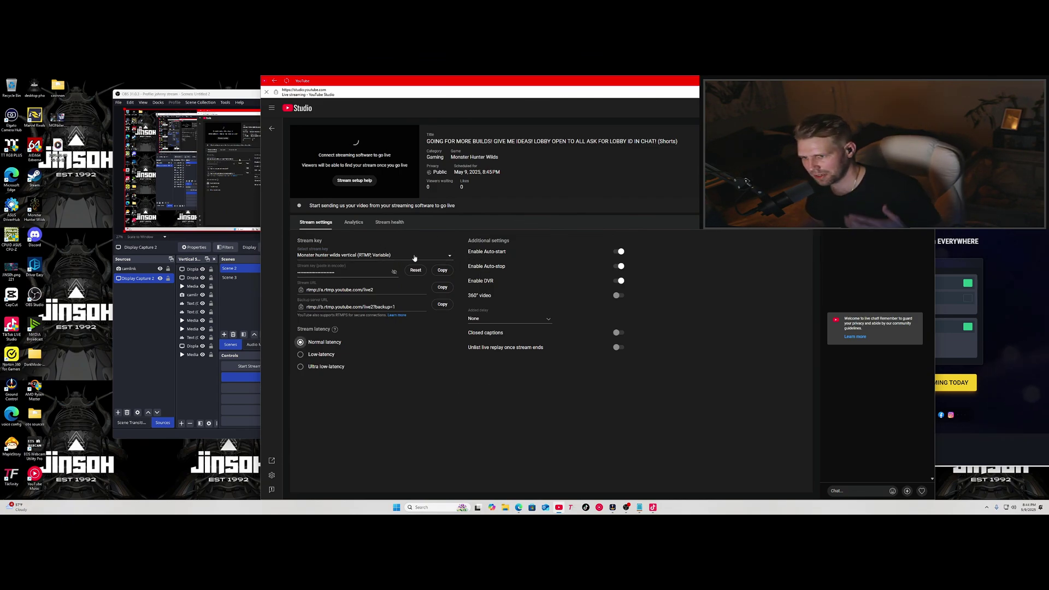
Look through the stream keys available for the scheduled stream, then close the YouTube Studio window
click(450, 257)
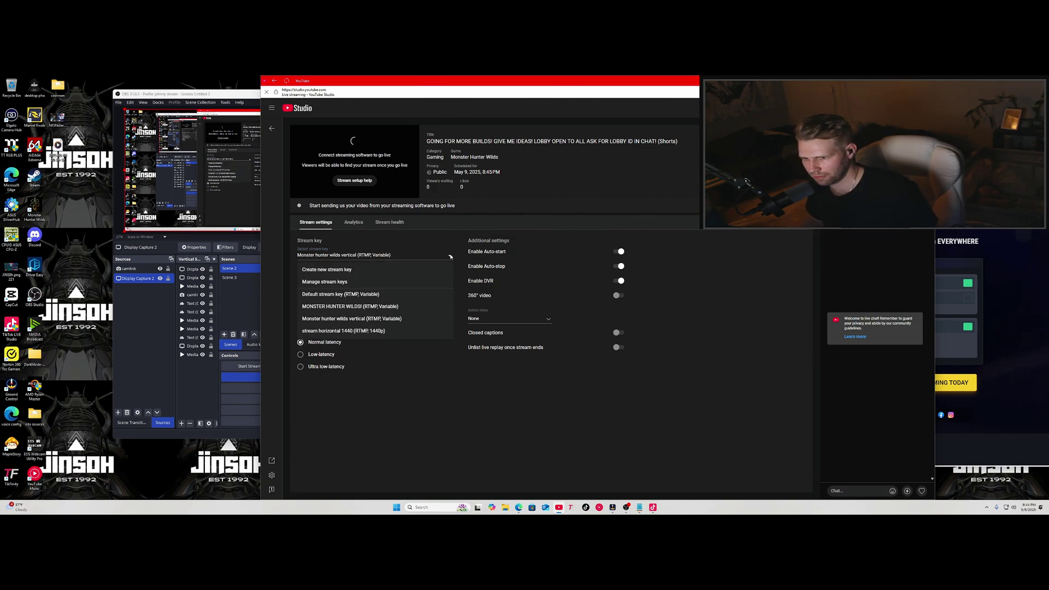
click(450, 257)
click(450, 257)
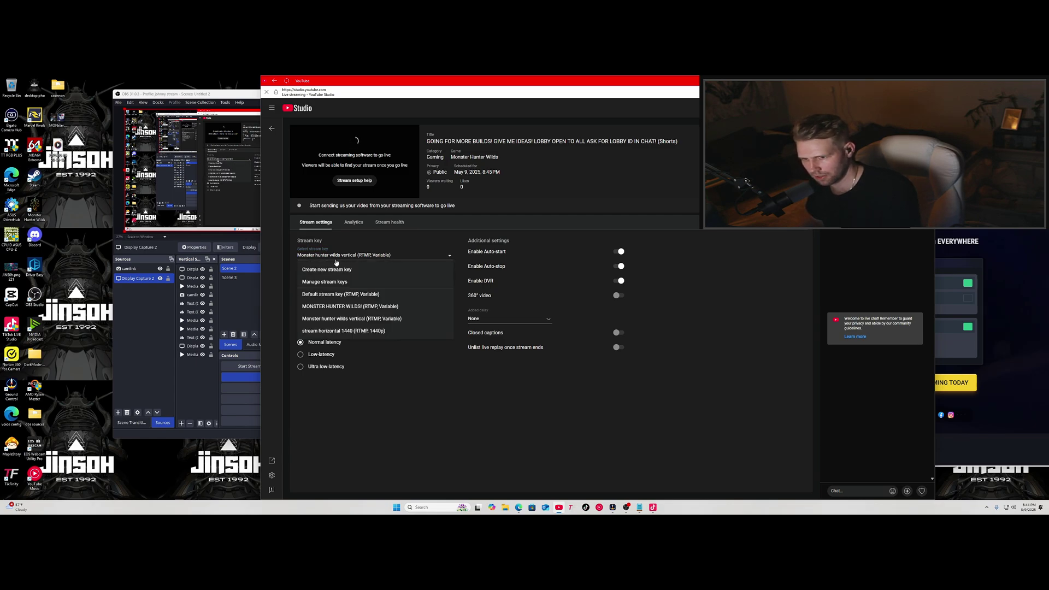
click(477, 243)
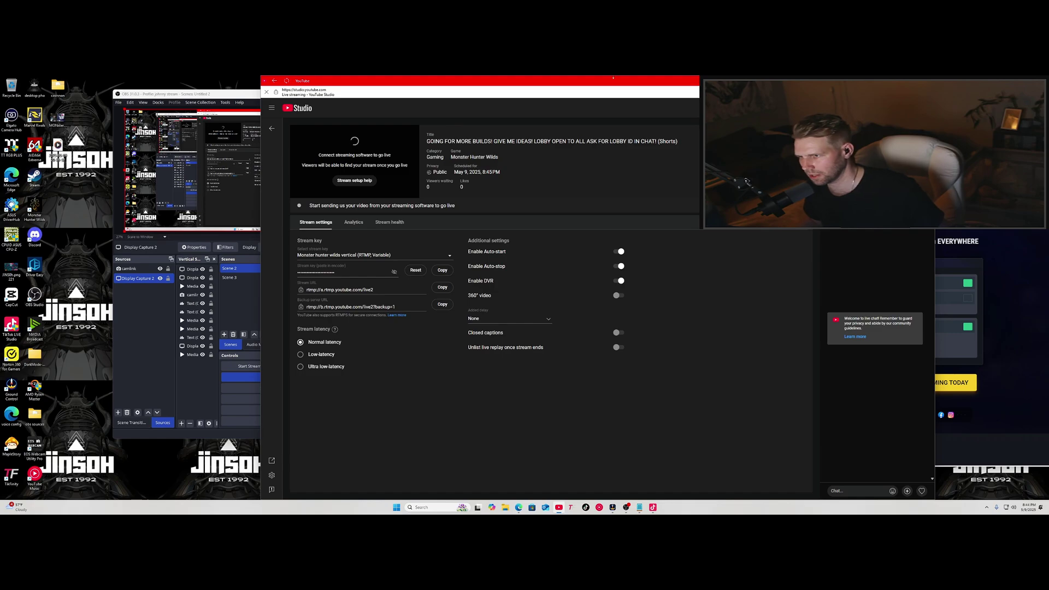
drag(582, 83, 560, 157)
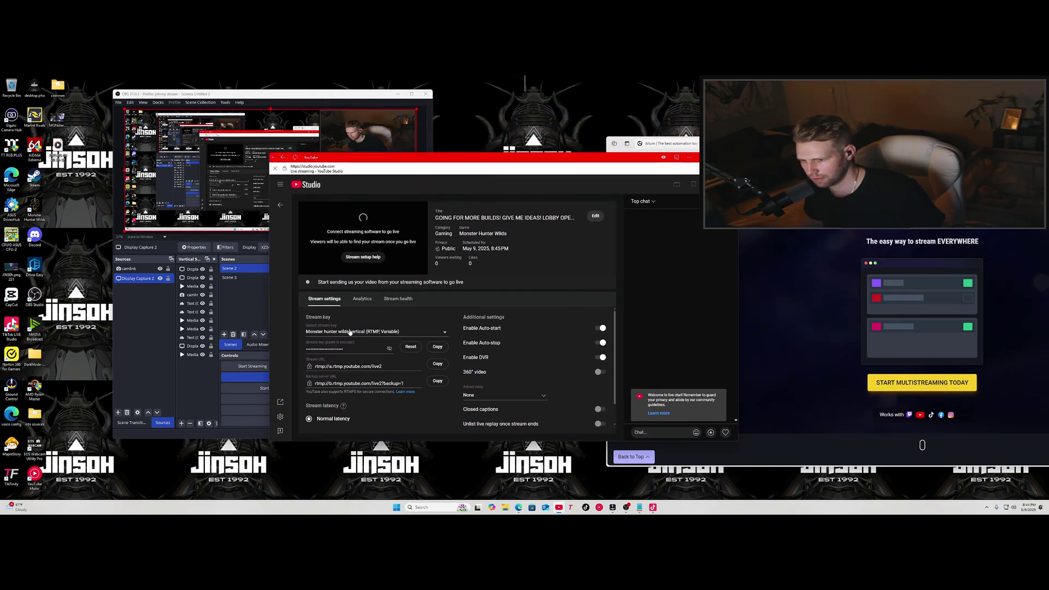
key(alt+F4)
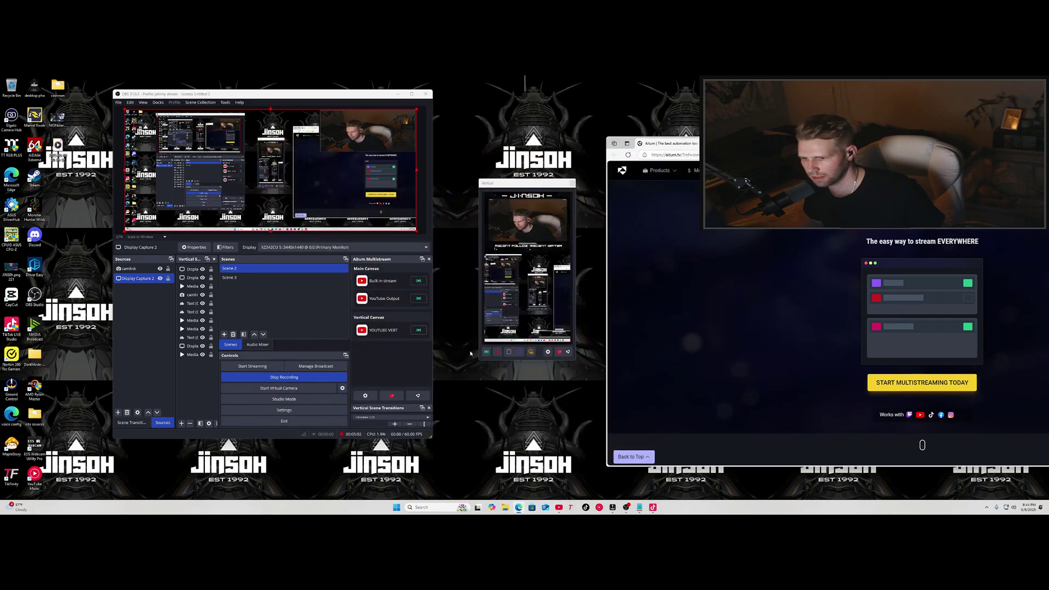
Switch back to OBS and compare the YouTube outputs of the Main Canvas and Vertical Canvas in the Aitum Multistream settings, then accept the settings
click(366, 396)
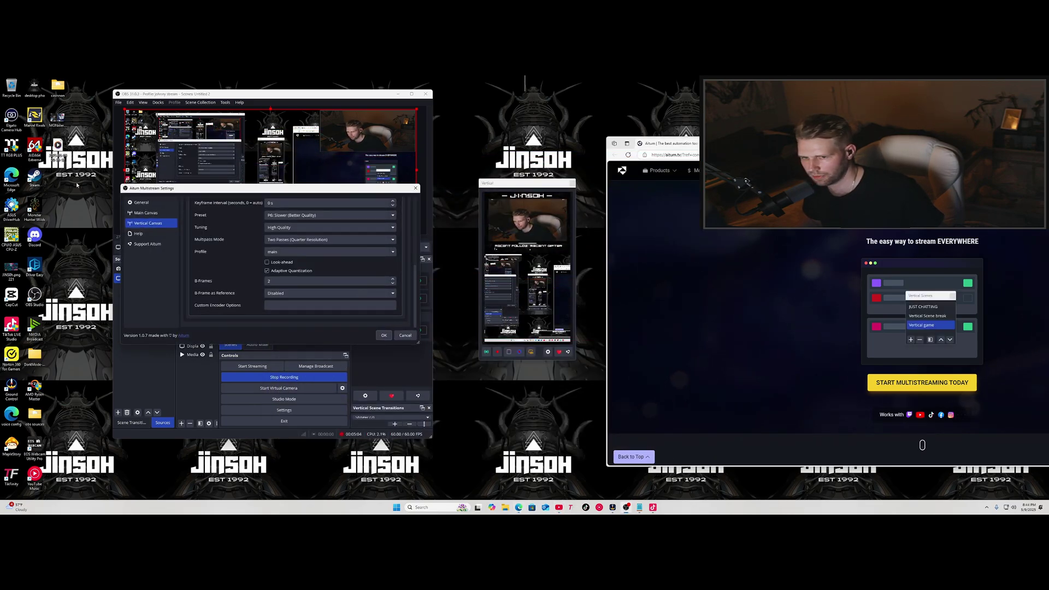
click(143, 215)
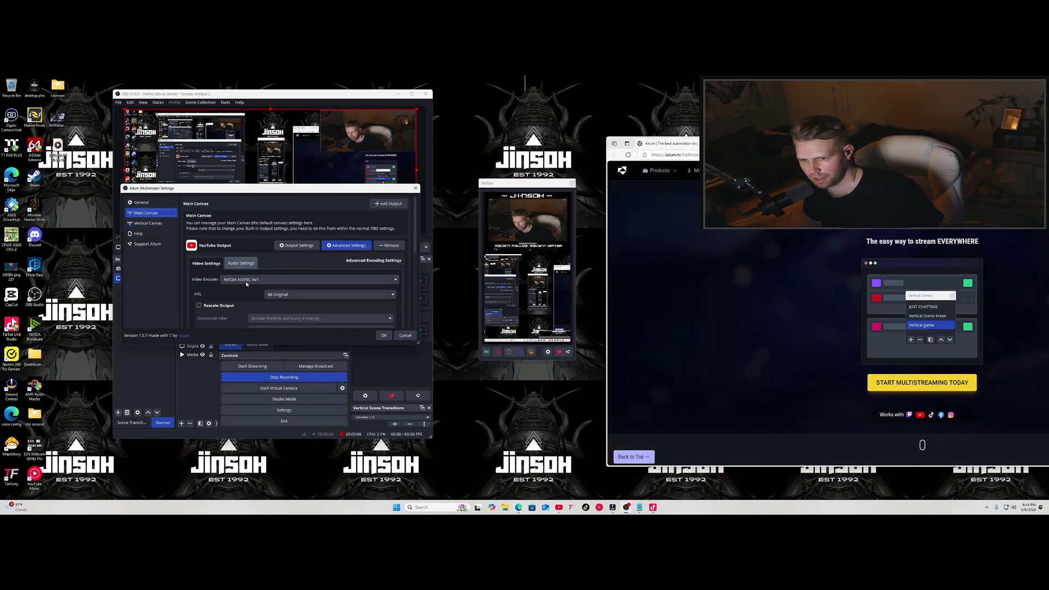
scroll(285, 267, down, 1)
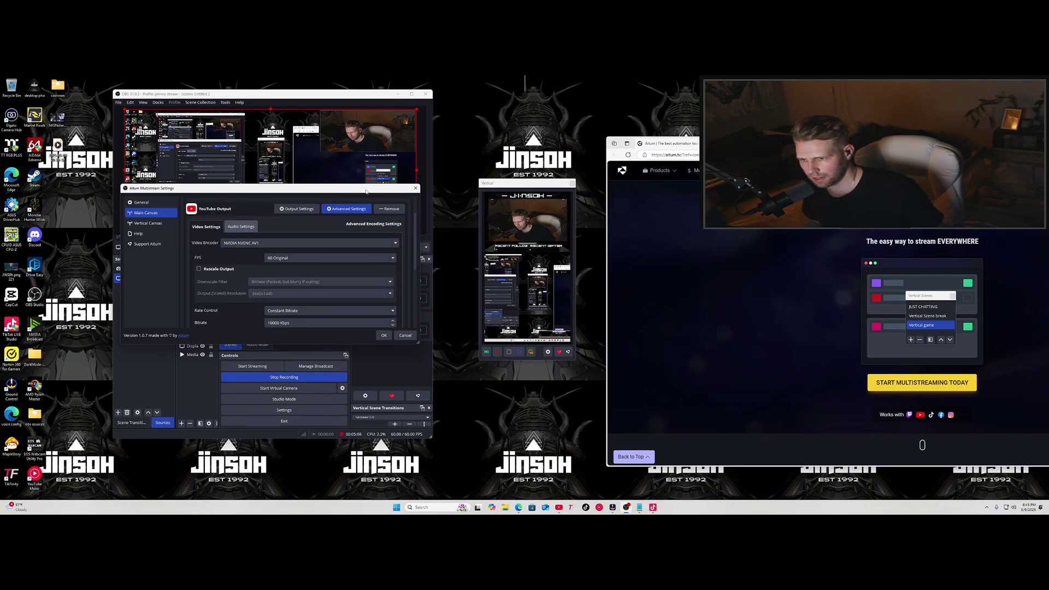
drag(366, 191, 236, 220)
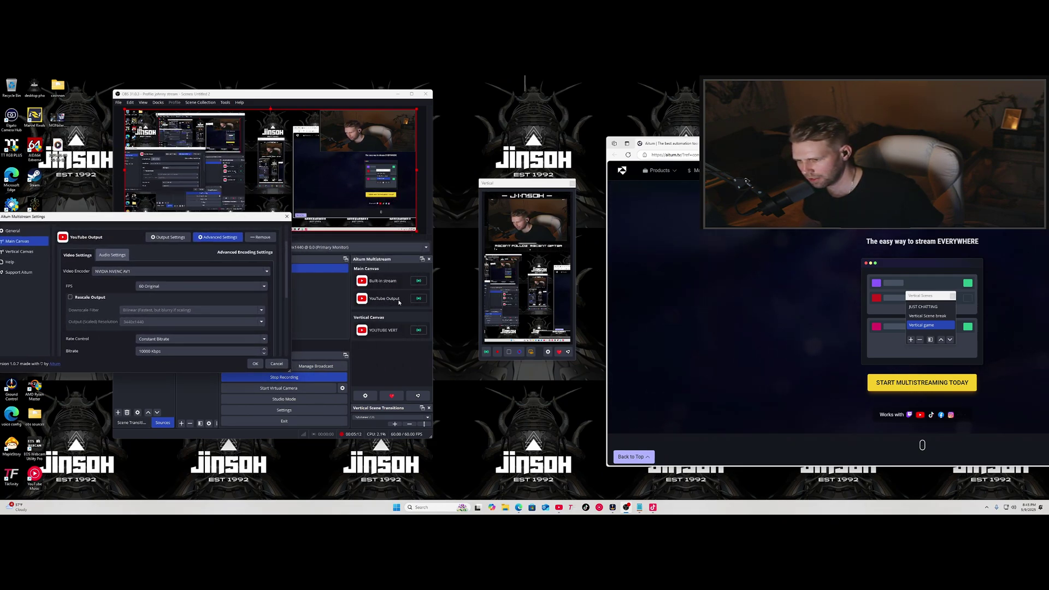
drag(259, 219, 311, 181)
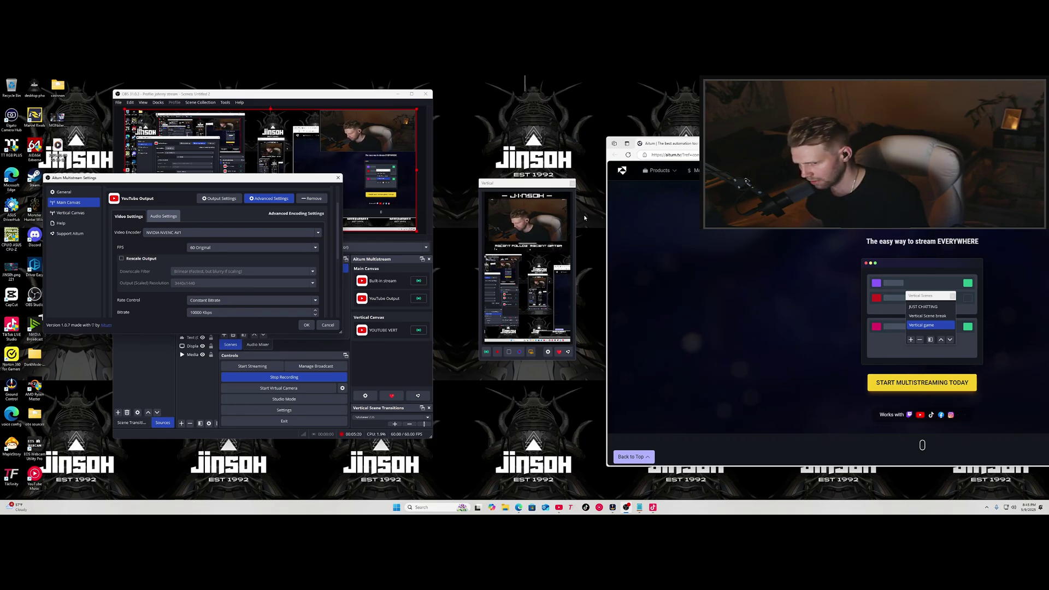
click(71, 213)
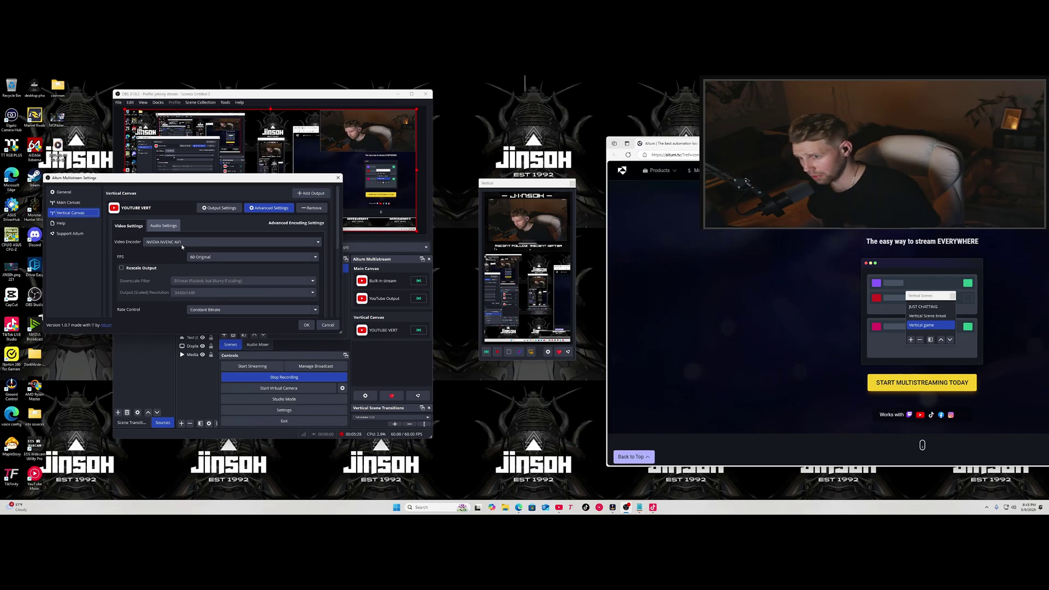
click(307, 324)
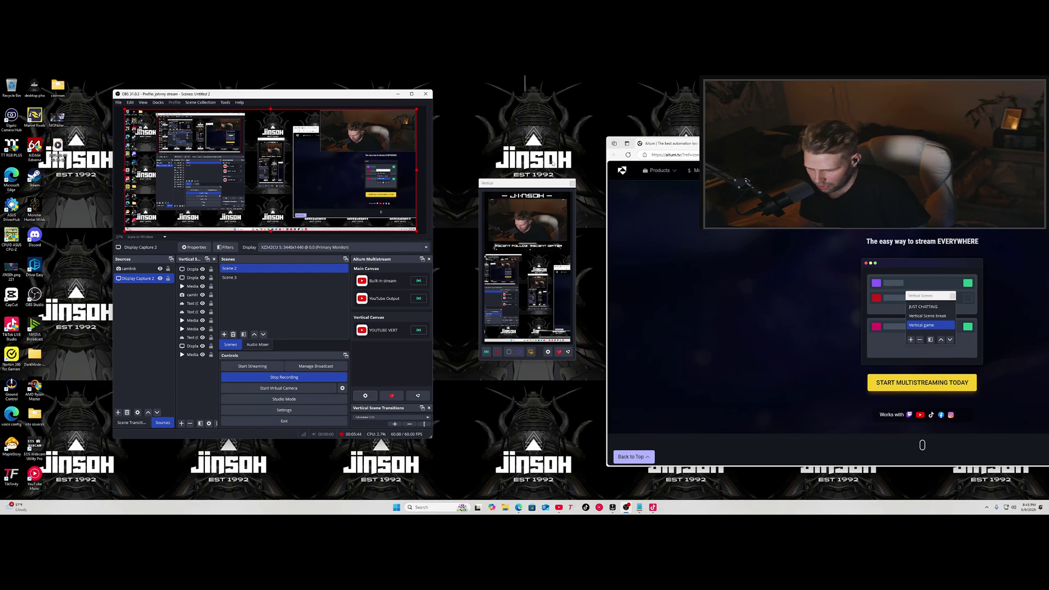
Move the Vertical preview up beside the main OBS window and reposition the neighbouring window
drag(538, 179, 514, 103)
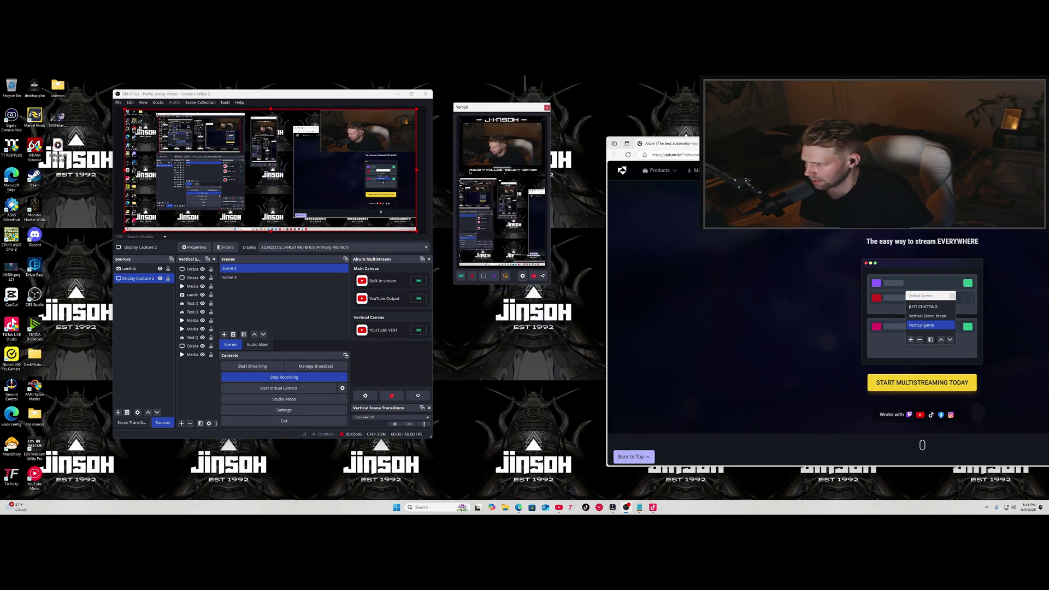
drag(765, 143, 732, 116)
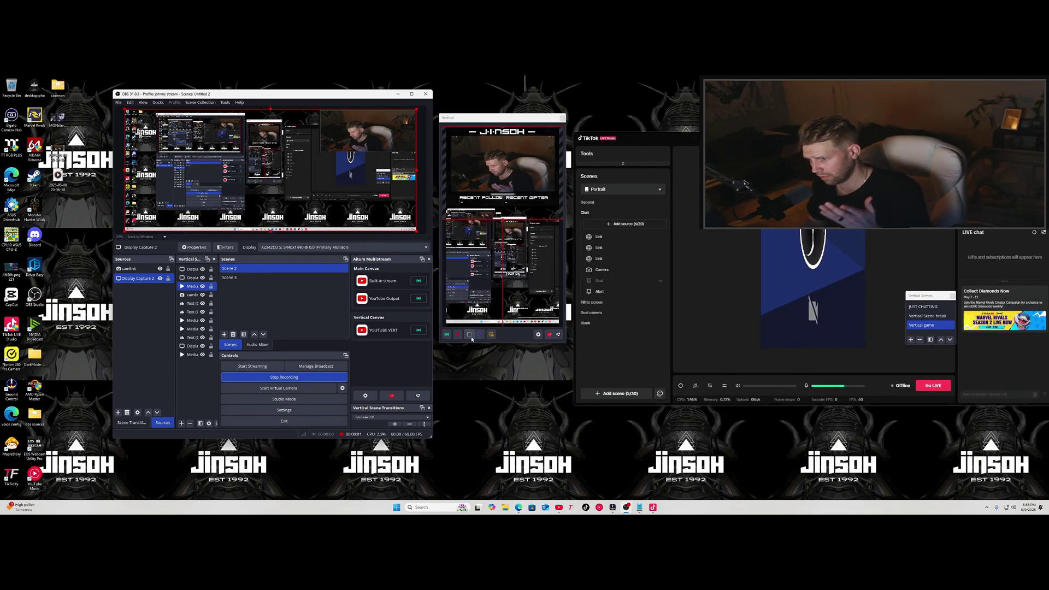
Make the Vertical preview window taller, then switch to TikTok LIVE Studio and select the camera source filling its portrait canvas
drag(513, 342, 514, 359)
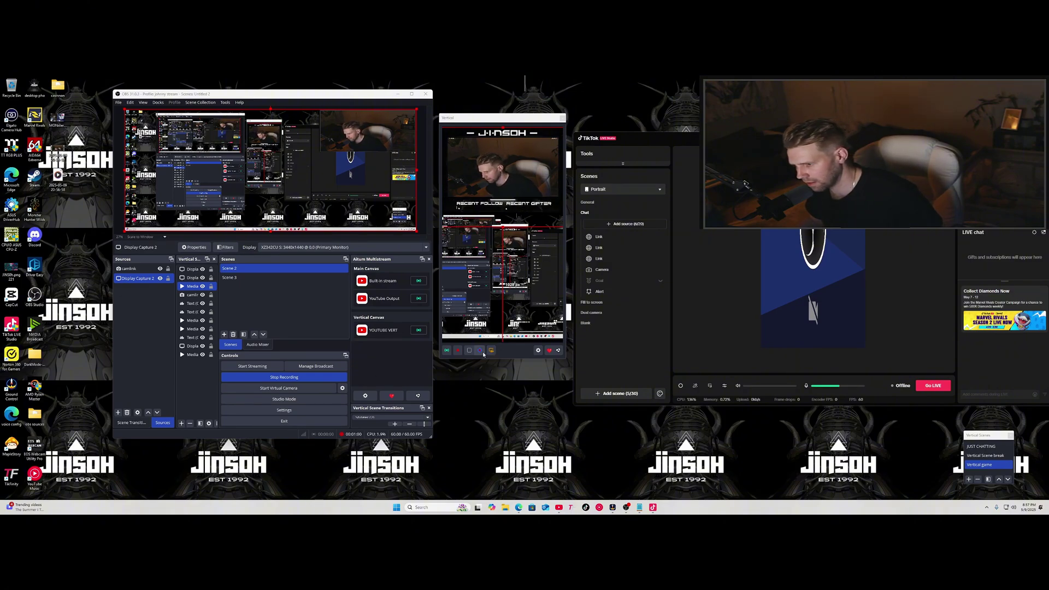
drag(735, 137, 418, 147)
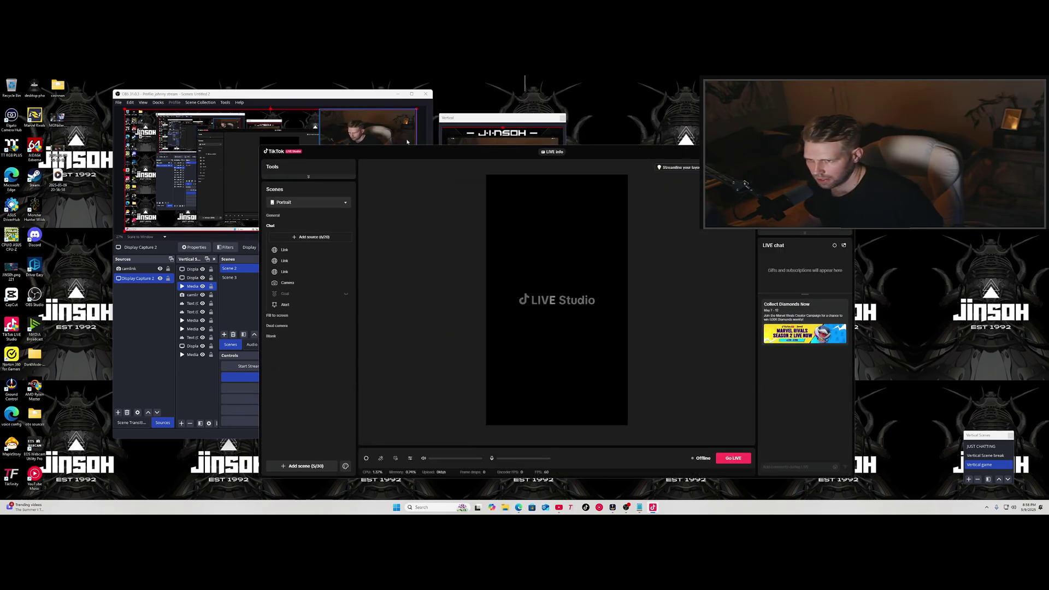
drag(404, 151, 346, 132)
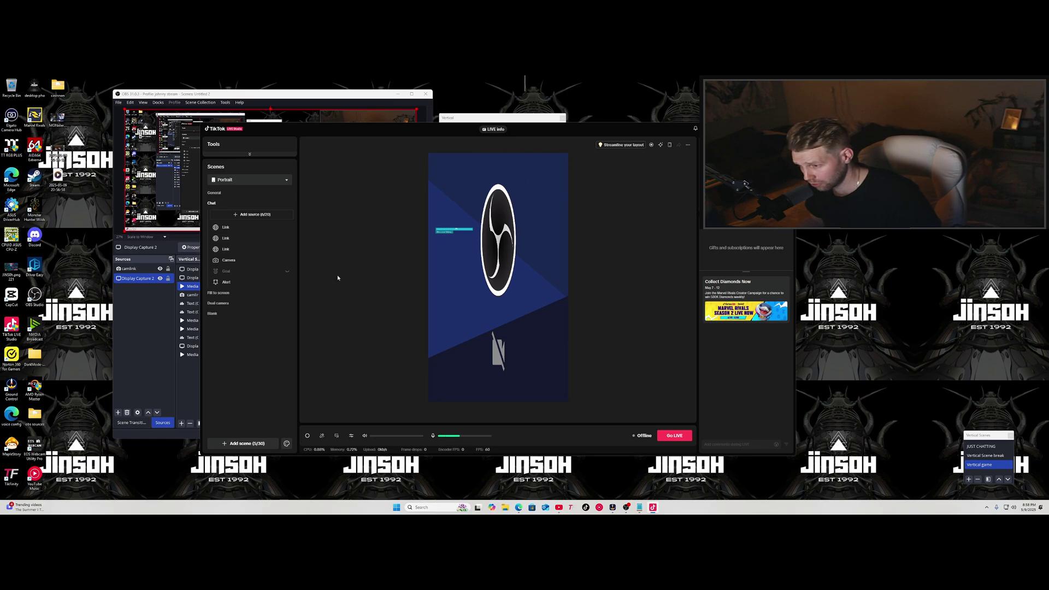
click(436, 160)
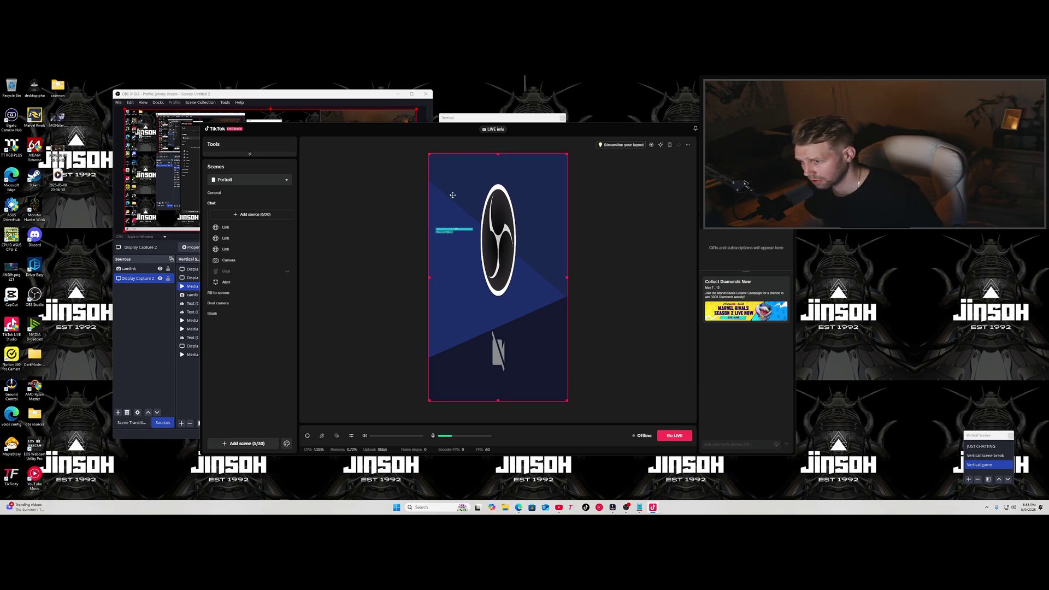
drag(436, 163, 429, 235)
Clear TikTok LIVE Studio aside, place the Vertical window beside the main OBS window and start the vertical canvas's virtual camera
drag(517, 135, 810, 153)
click(495, 122)
drag(496, 123, 394, 162)
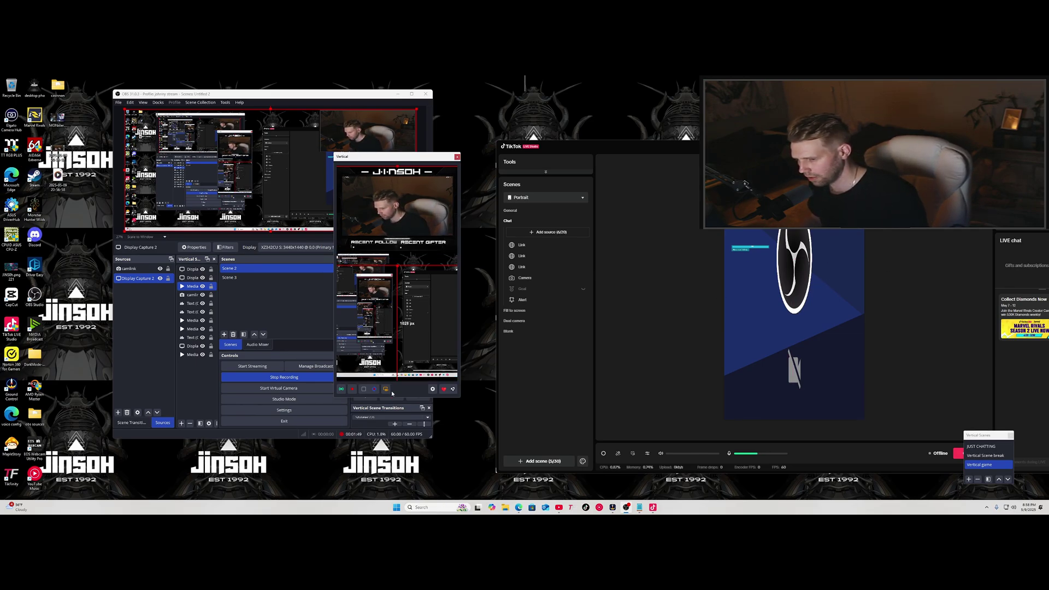
drag(418, 158, 513, 107)
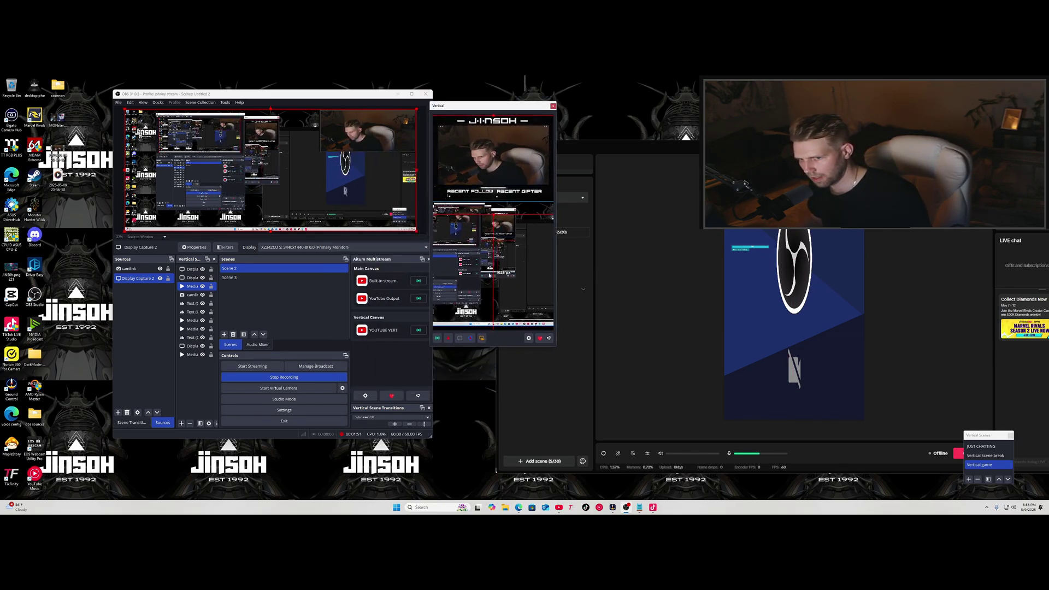
click(482, 339)
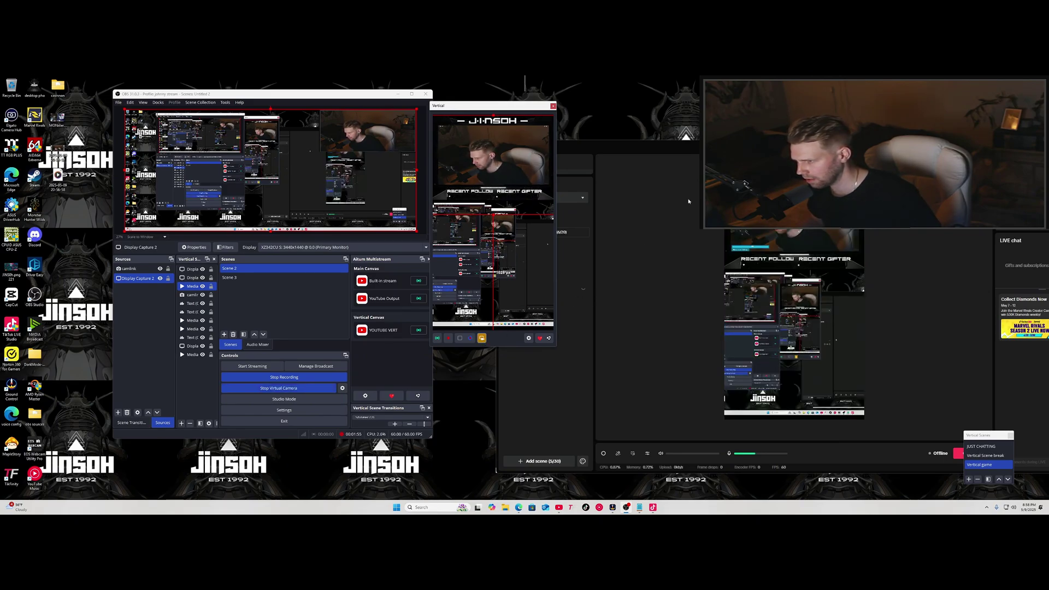
Bring TikTok LIVE Studio forward to check the vertical feed on its portrait canvas, then shrink the window and place it beside OBS
drag(704, 150, 405, 121)
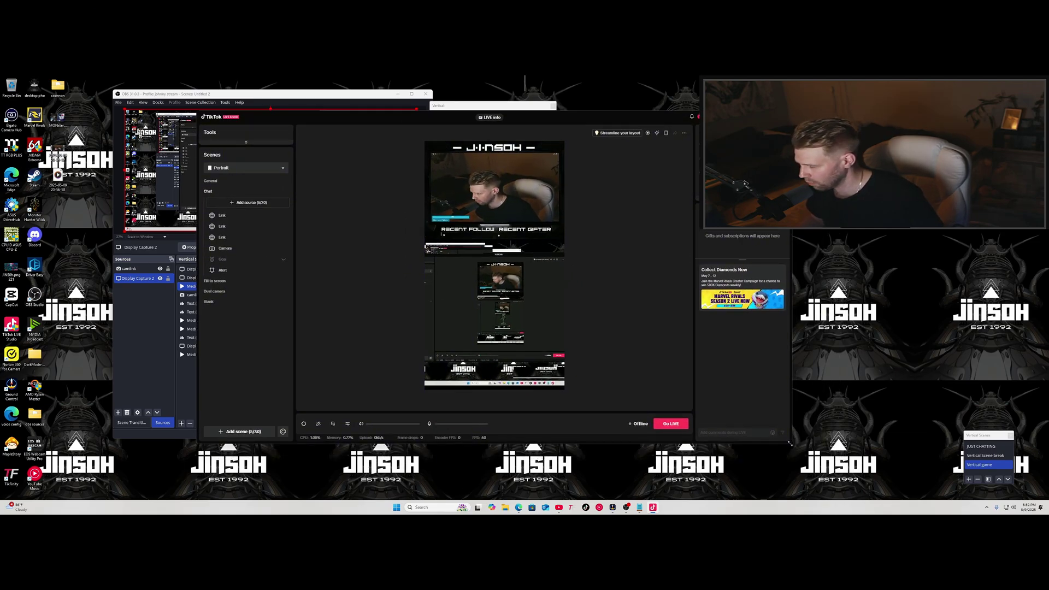
drag(458, 120, 542, 169)
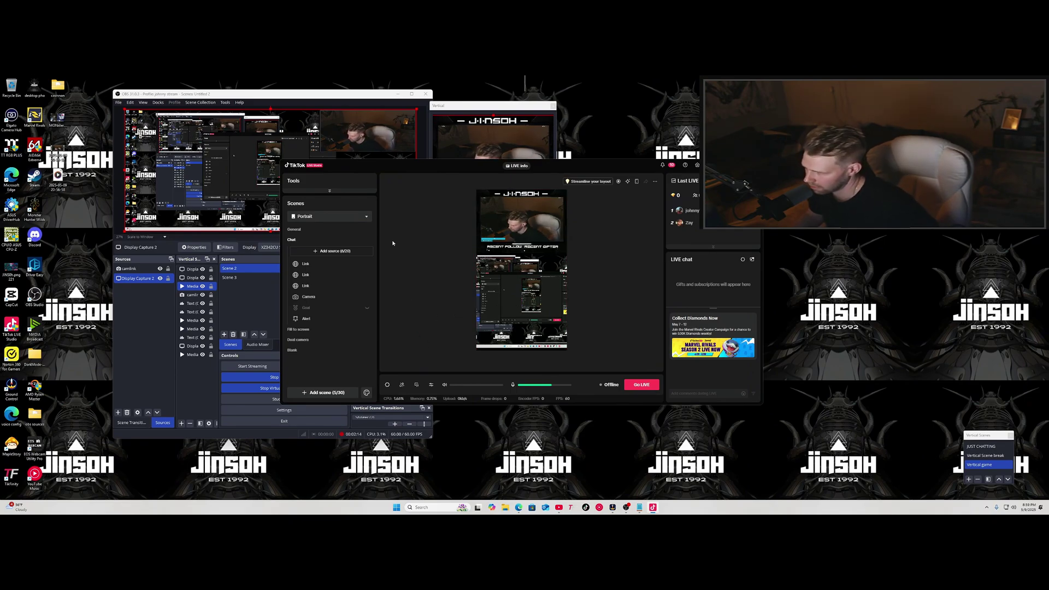
mouse_move(451, 169)
mouse_down()
mouse_move(423, 183)
mouse_move(447, 163)
mouse_move(435, 160)
mouse_up()
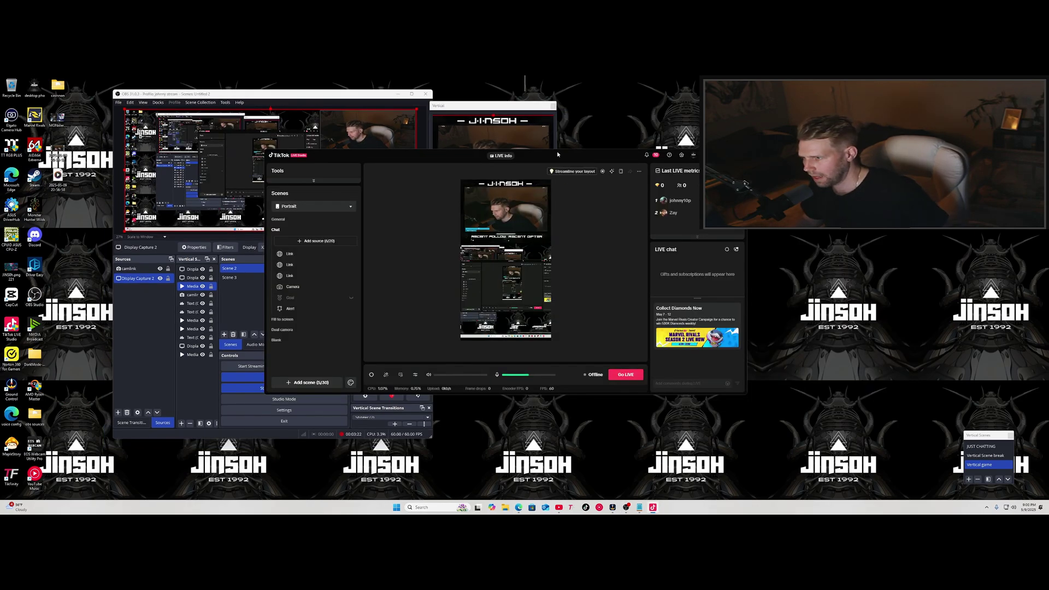
drag(557, 155, 647, 180)
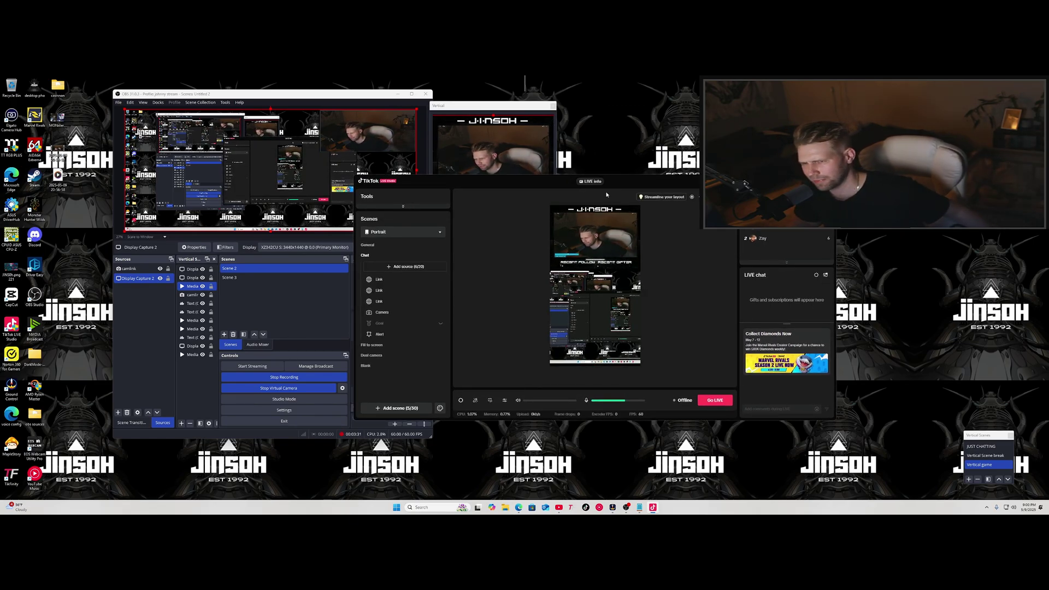
mouse_move(597, 182)
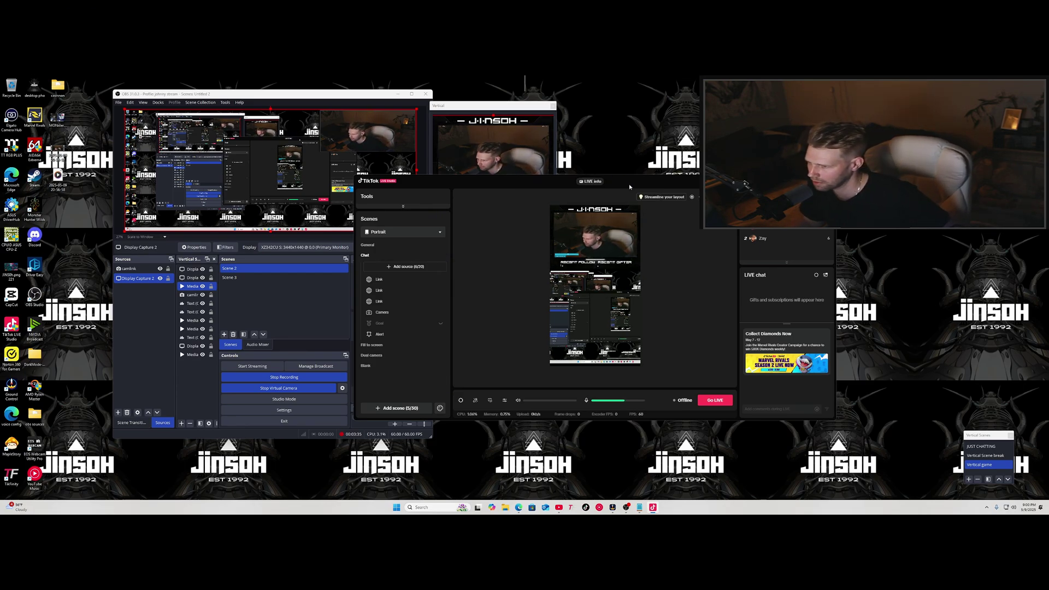
drag(630, 186, 731, 168)
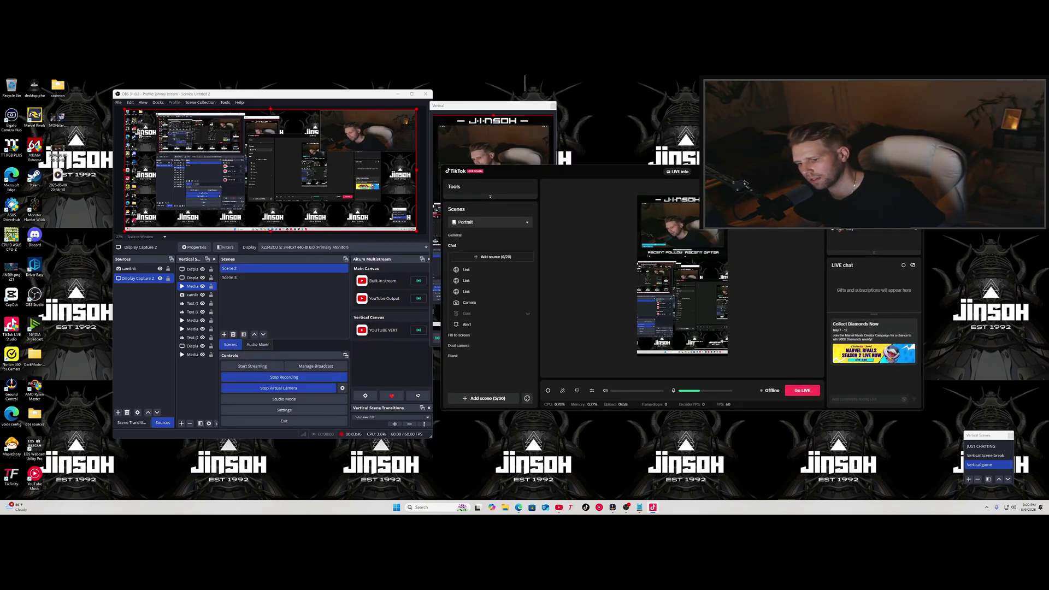